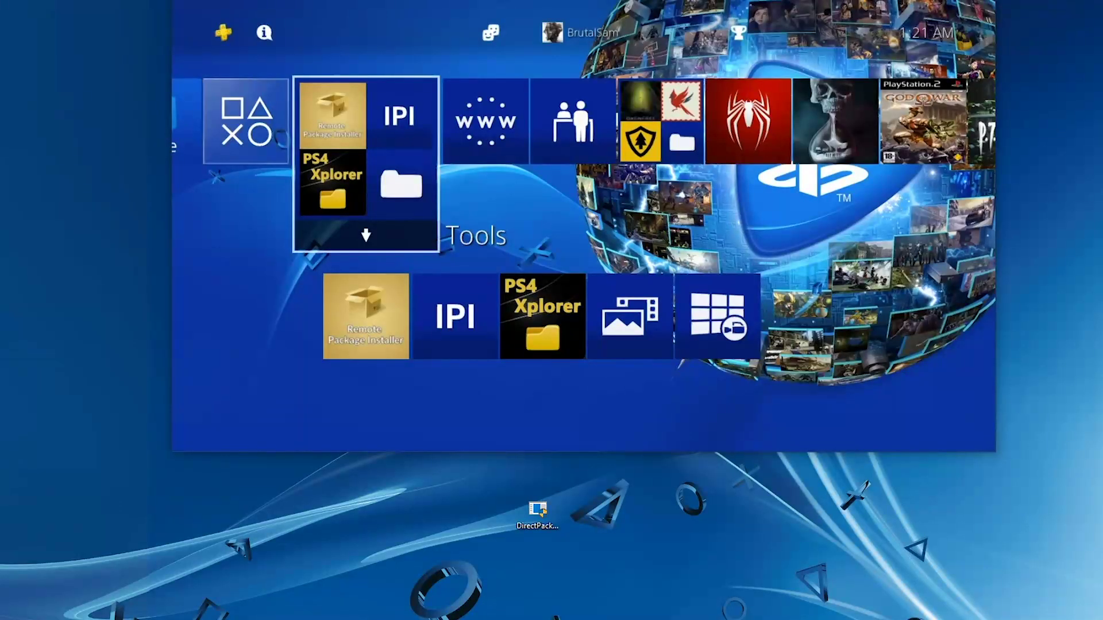
Start Remote Package Installer from the Tools folder on the PS4 home screen
key("Down")
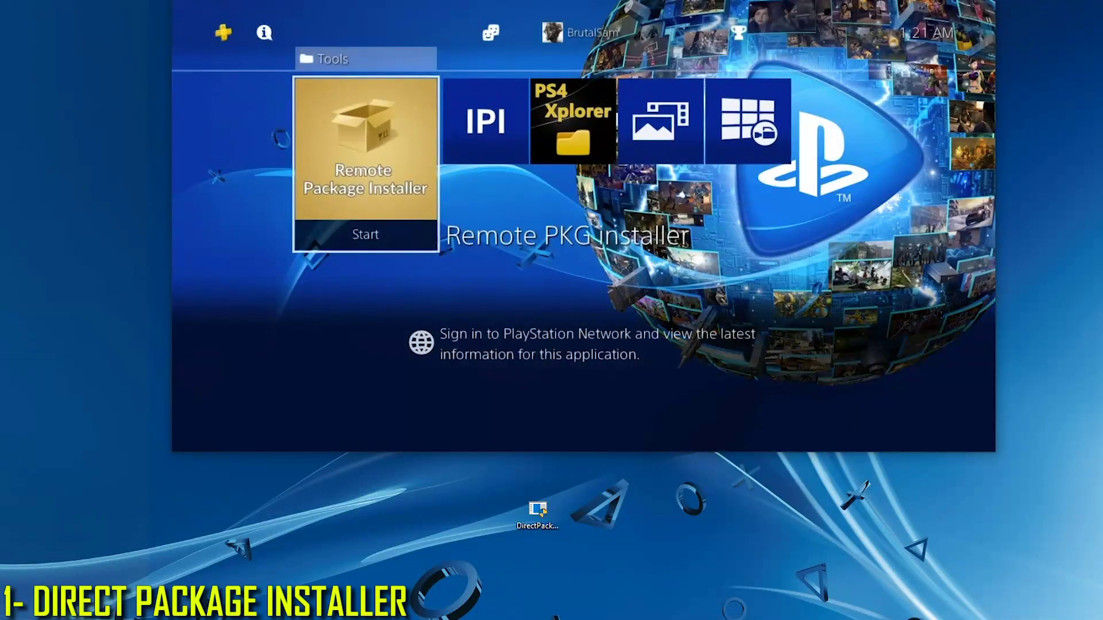
key("Return")
key("Down")
key("Return")
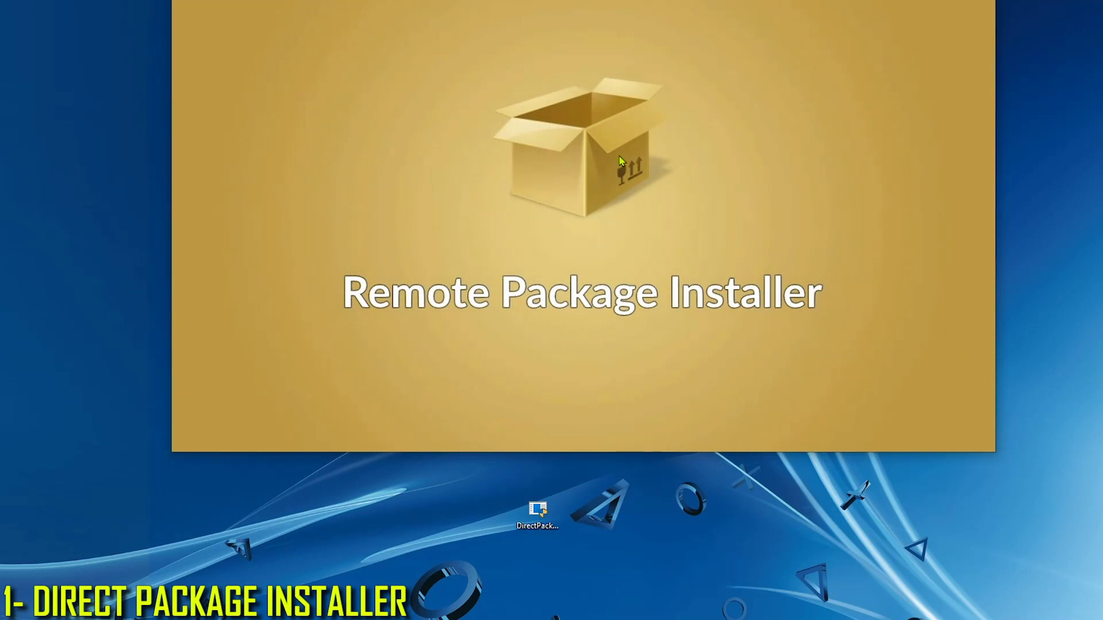
Launch DirectPackageInstaller on the PC, dismiss its introduction, and place its window below the Remote Package Installer title, ready for a PKG URL
double_click(536, 511)
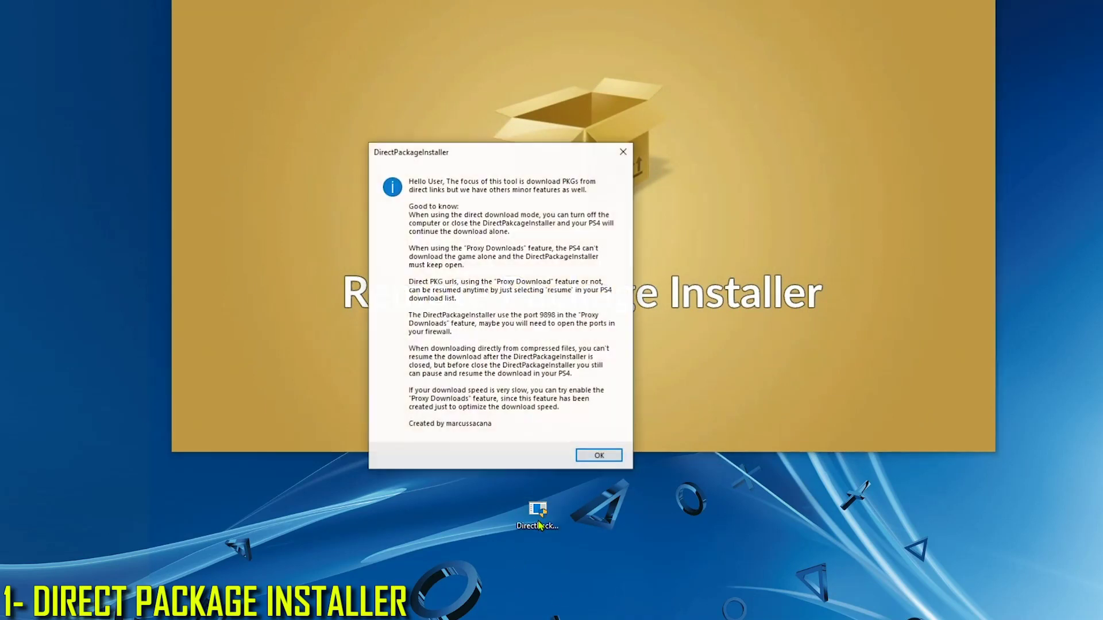
left_click(598, 455)
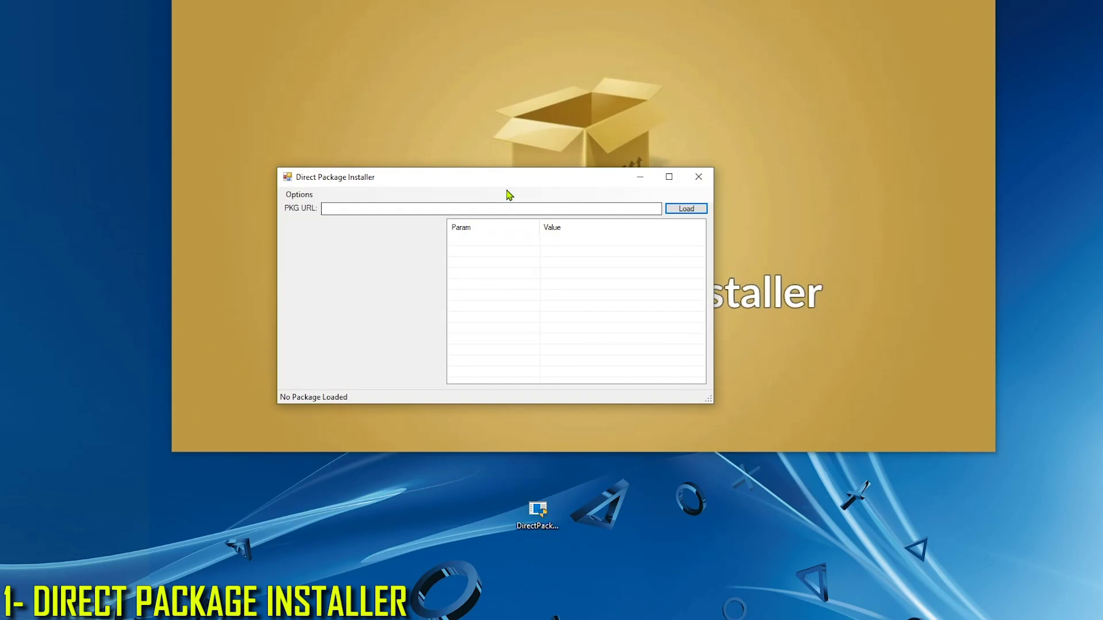
left_click_drag(505, 188, 595, 349)
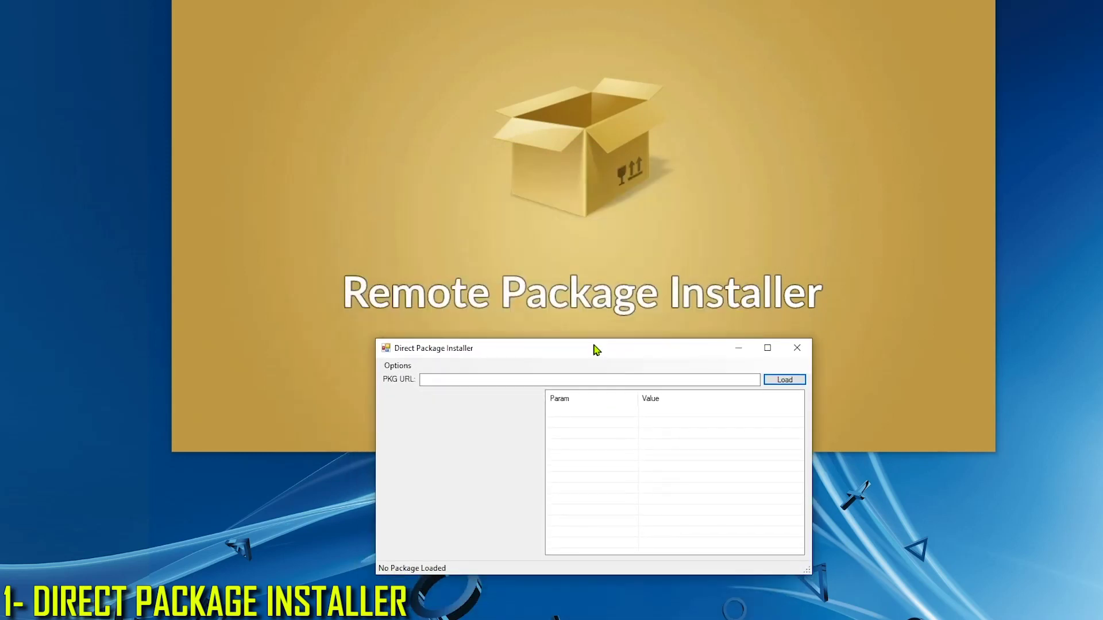
left_click(473, 385)
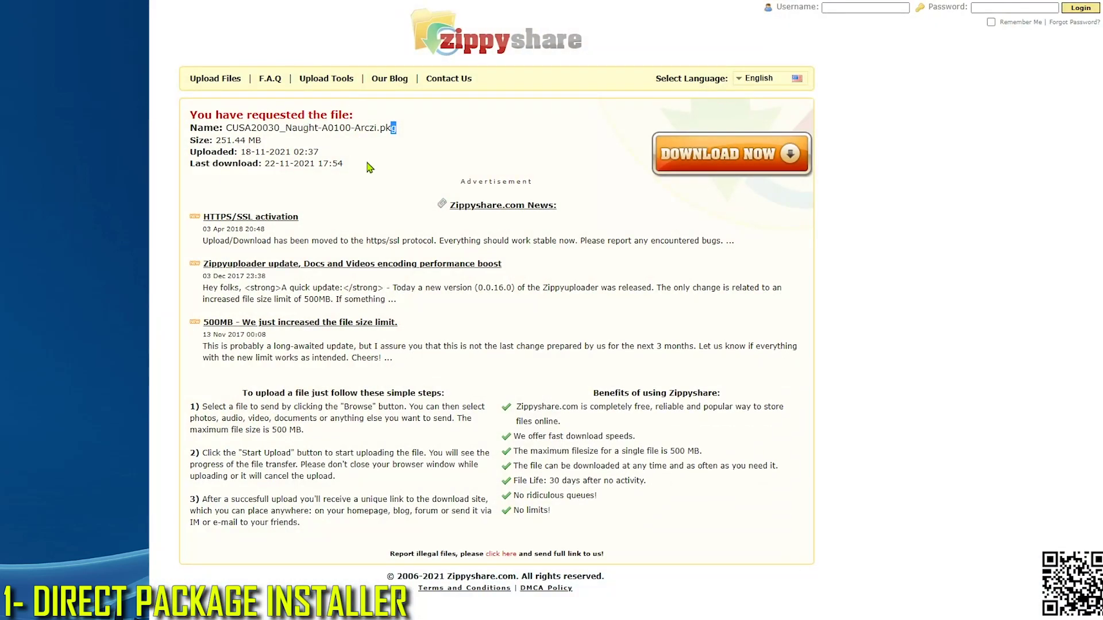
Highlight the pkg extension of CUSA20030_Naught-A0100-Arczi.pkg on the Zippyshare page and copy the file's direct download link
left_click(396, 133)
left_click_drag(396, 134, 385, 134)
left_click(396, 141)
left_click_drag(401, 133, 392, 141)
right_click(710, 159)
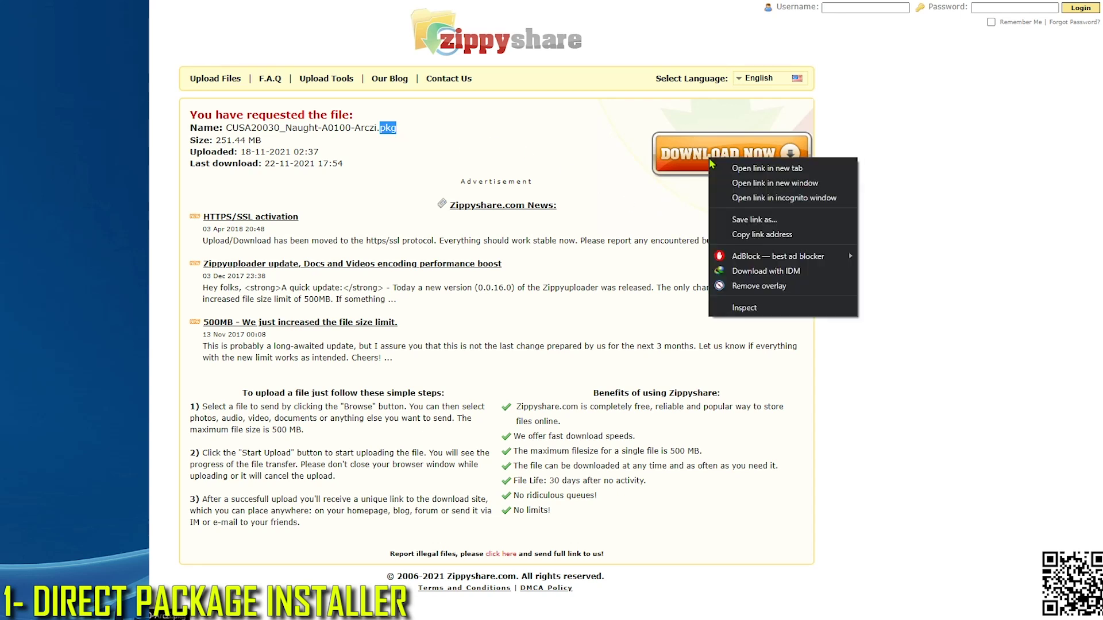
left_click(744, 236)
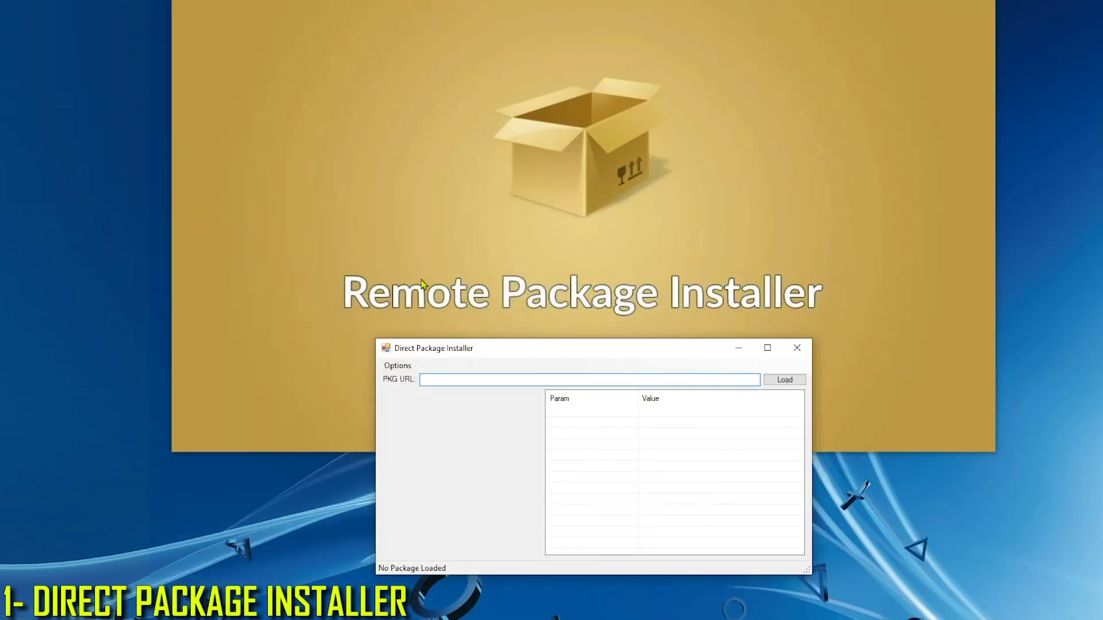
Paste the copied Zippyshare link as the PKG URL in Direct Package Installer and load the package
right_click(470, 382)
left_click(492, 436)
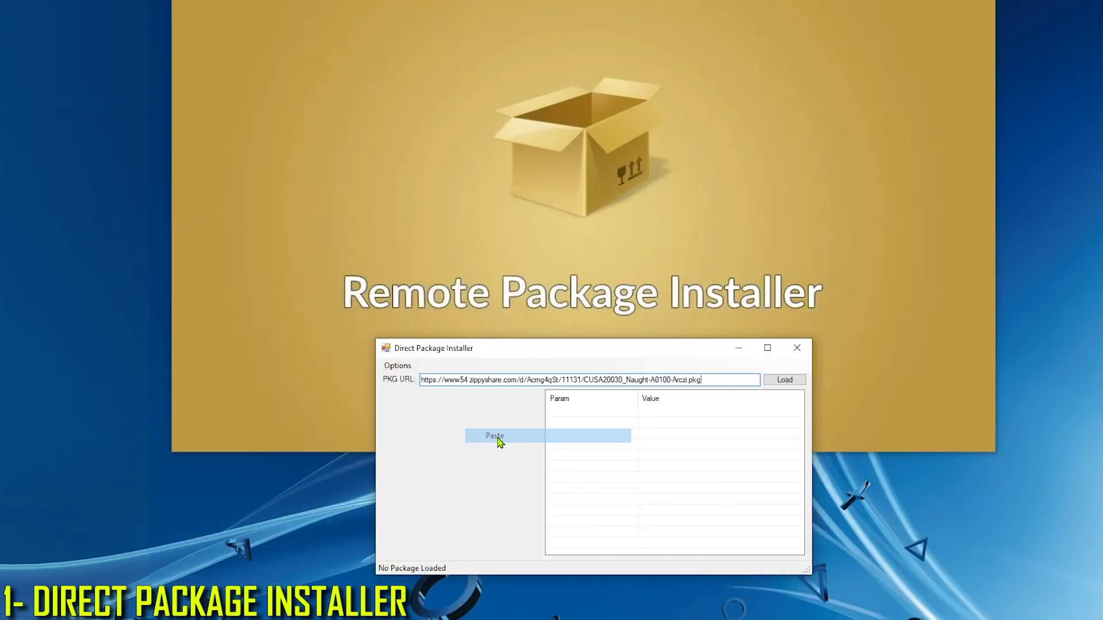
left_click(786, 381)
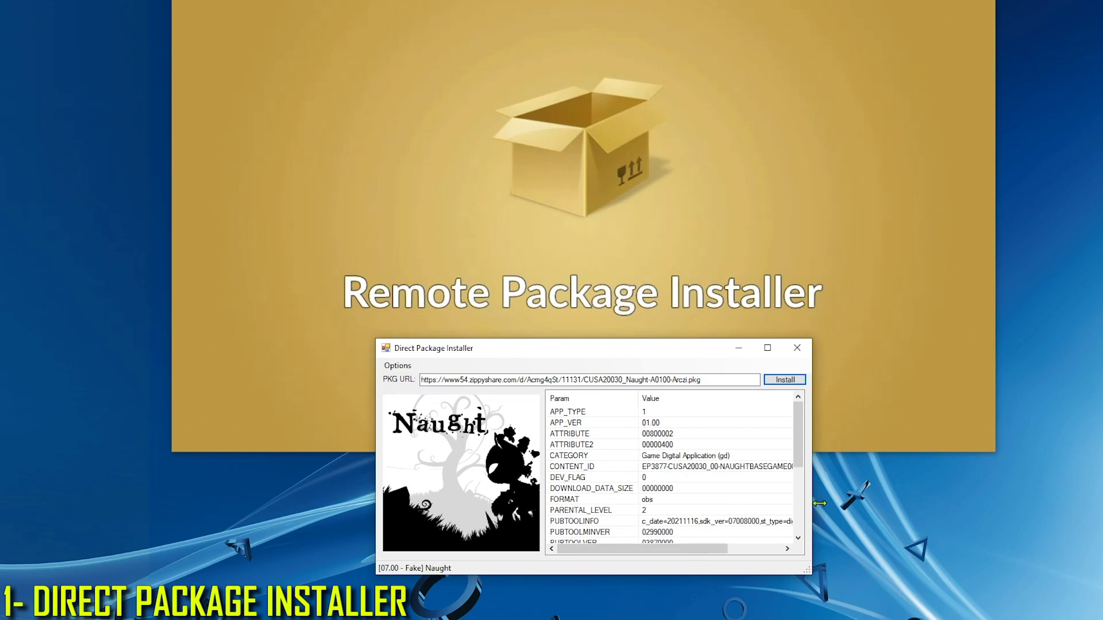
Review the Naught package's parameters down to VERSION and send the package to the PS4 for installation
left_click_drag(799, 466, 803, 534)
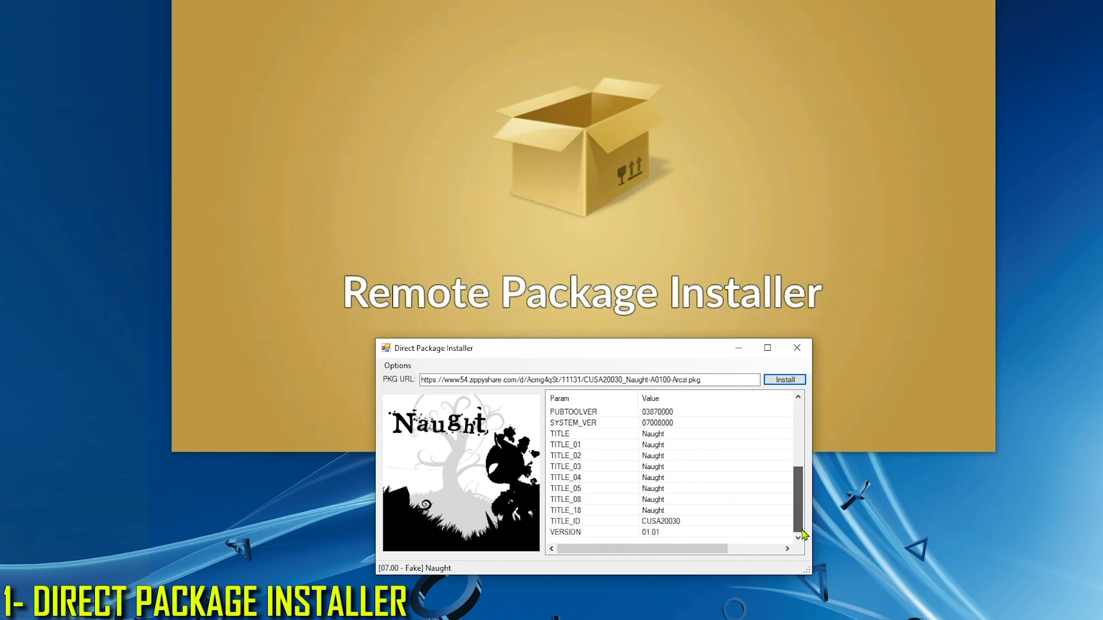
left_click(651, 533)
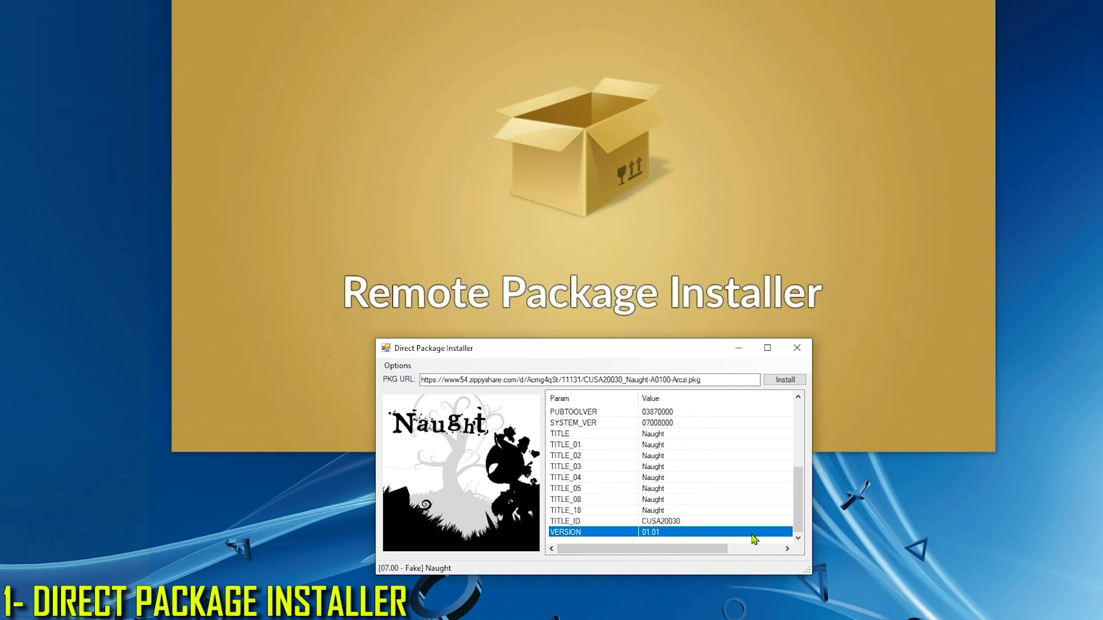
left_click(779, 382)
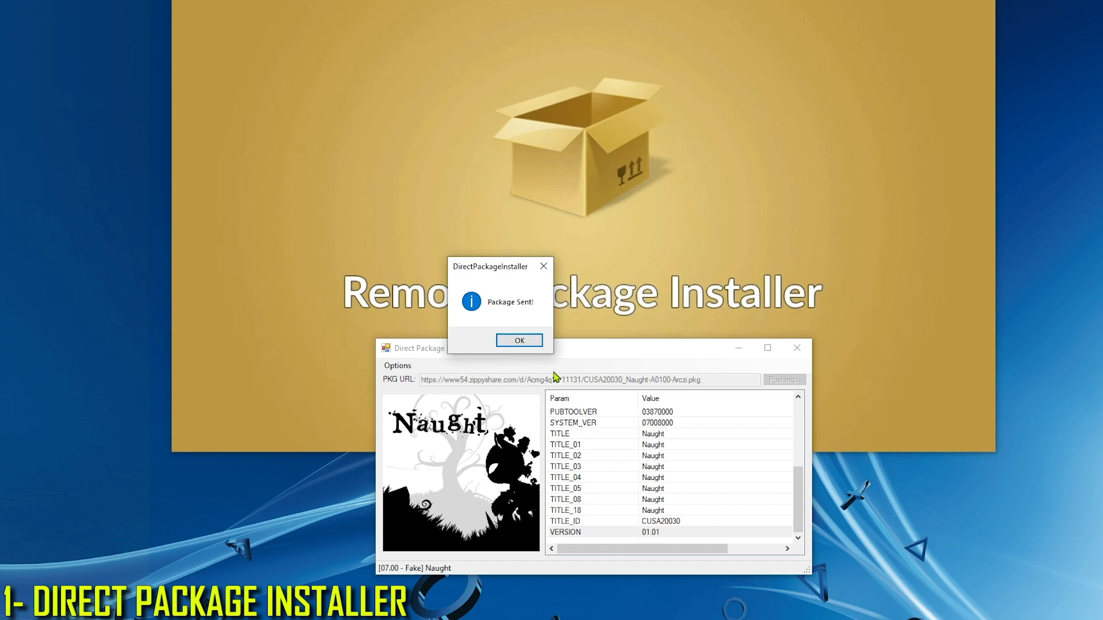
left_click_drag(491, 270, 288, 433)
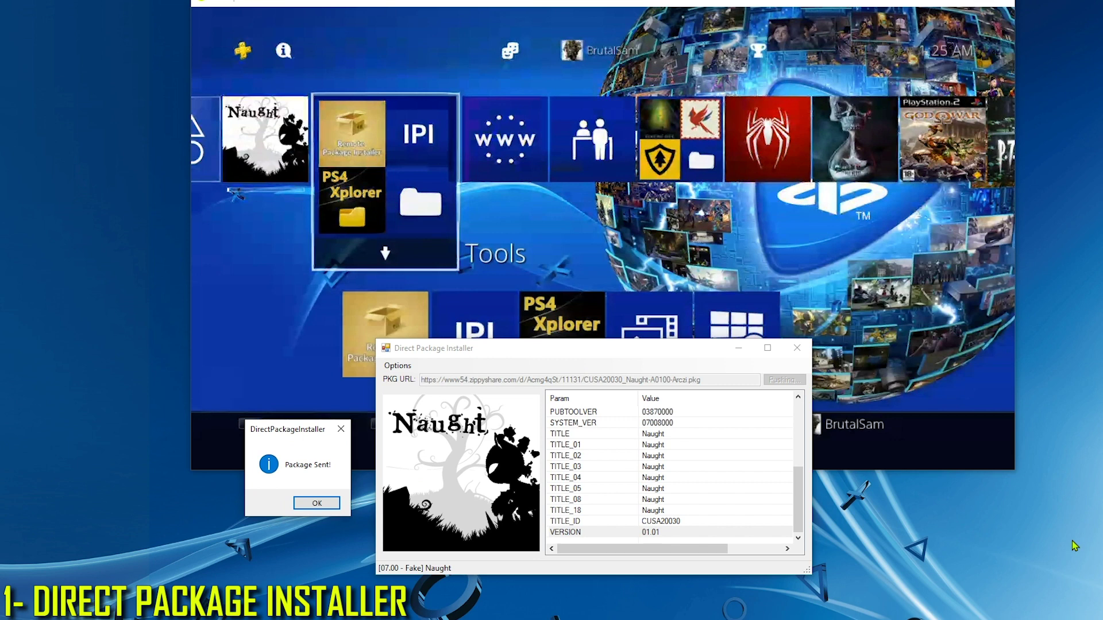
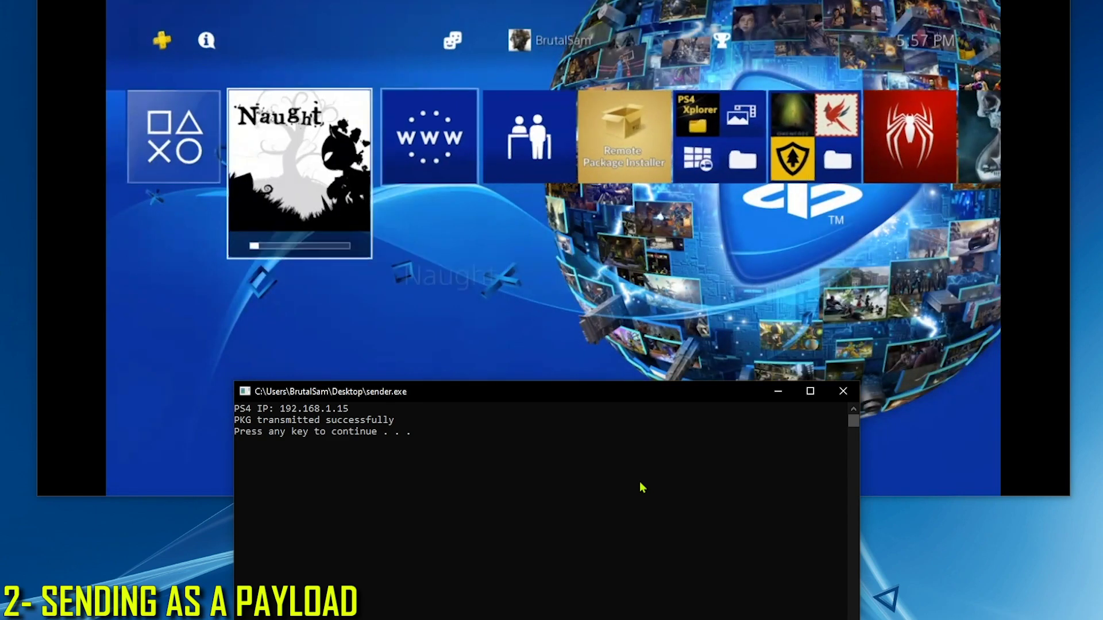
Minimize the sender console and check the progress of the Naught download in the PS4's notifications
left_click(777, 393)
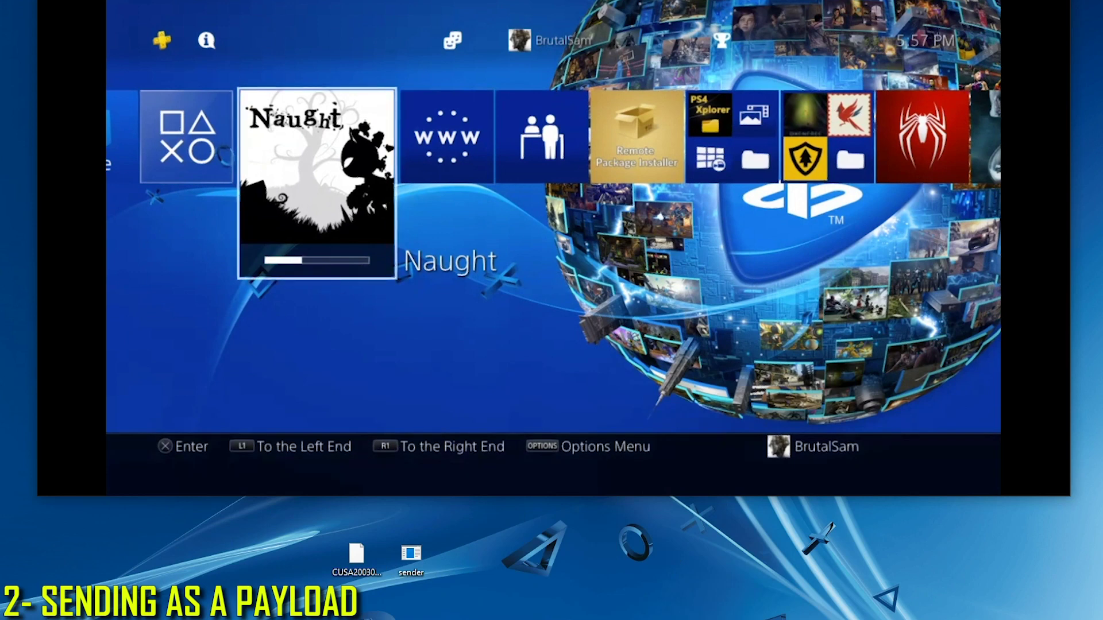
key("Up")
key("Return")
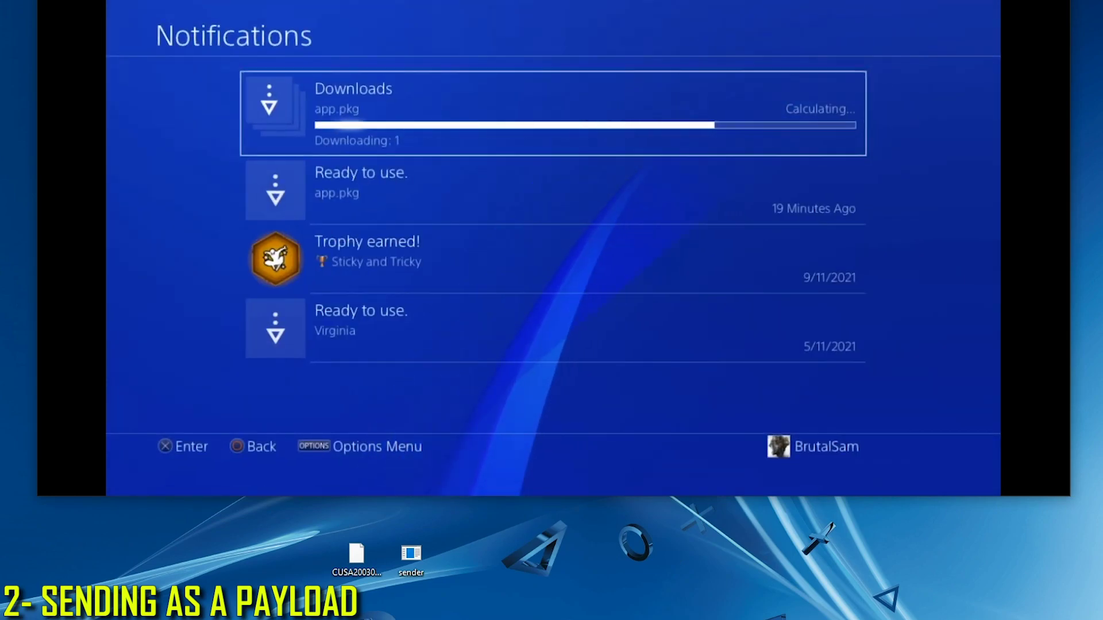
key("Return")
key("Down")
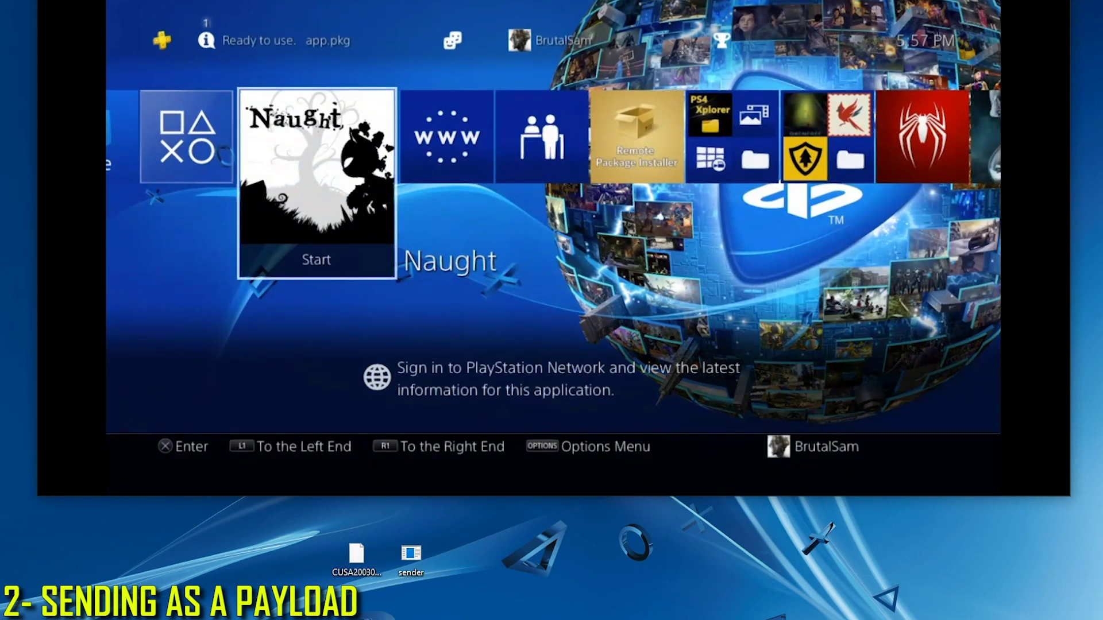
key("Up")
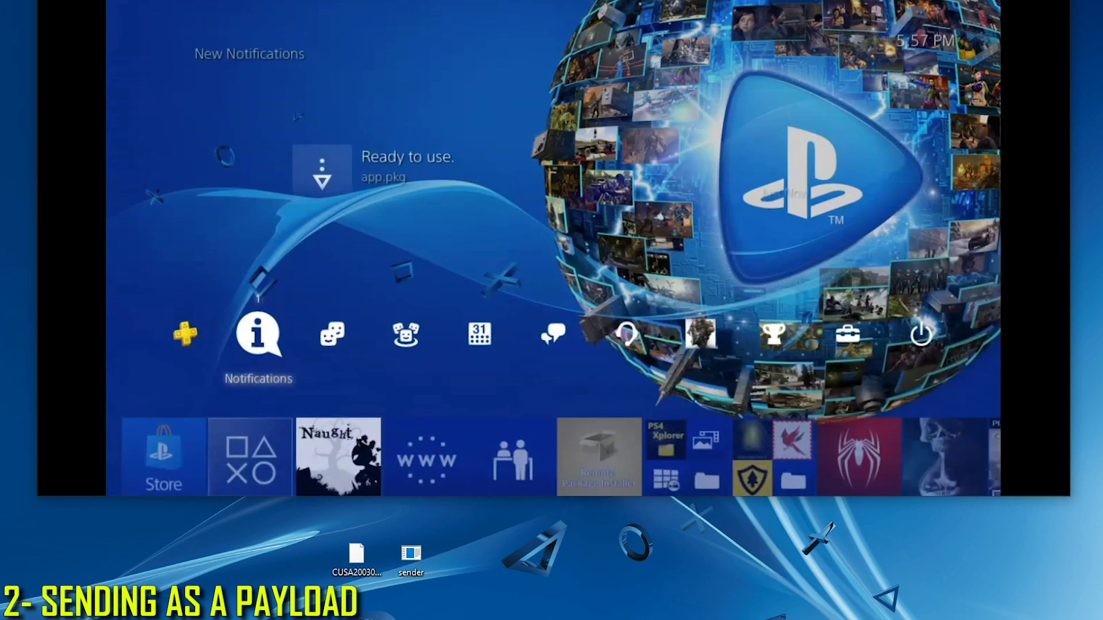
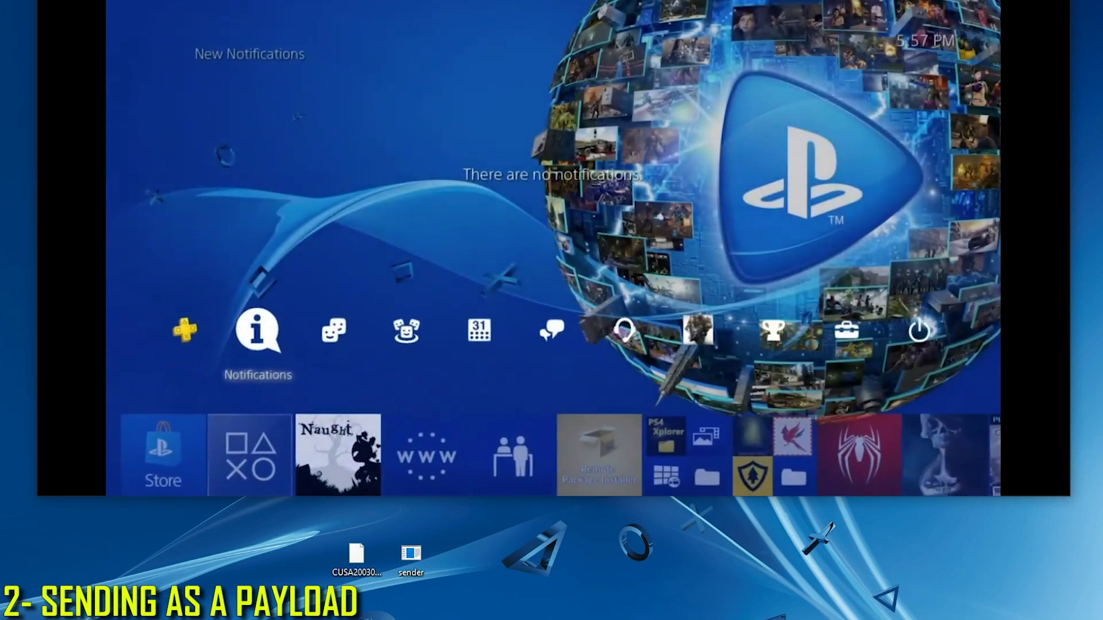
key("Down")
Start Remote Package Installer on the PS4 and set Package Sender's PS4 IP to 192.168.1.15 and server to 192.168.1.10
key("Return")
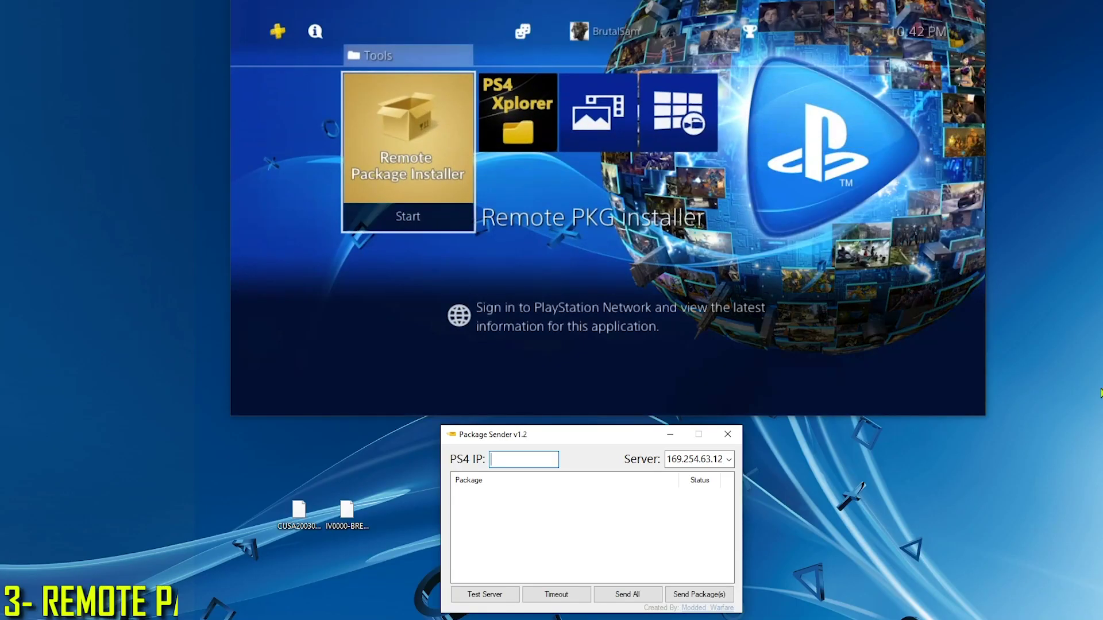
key("Return")
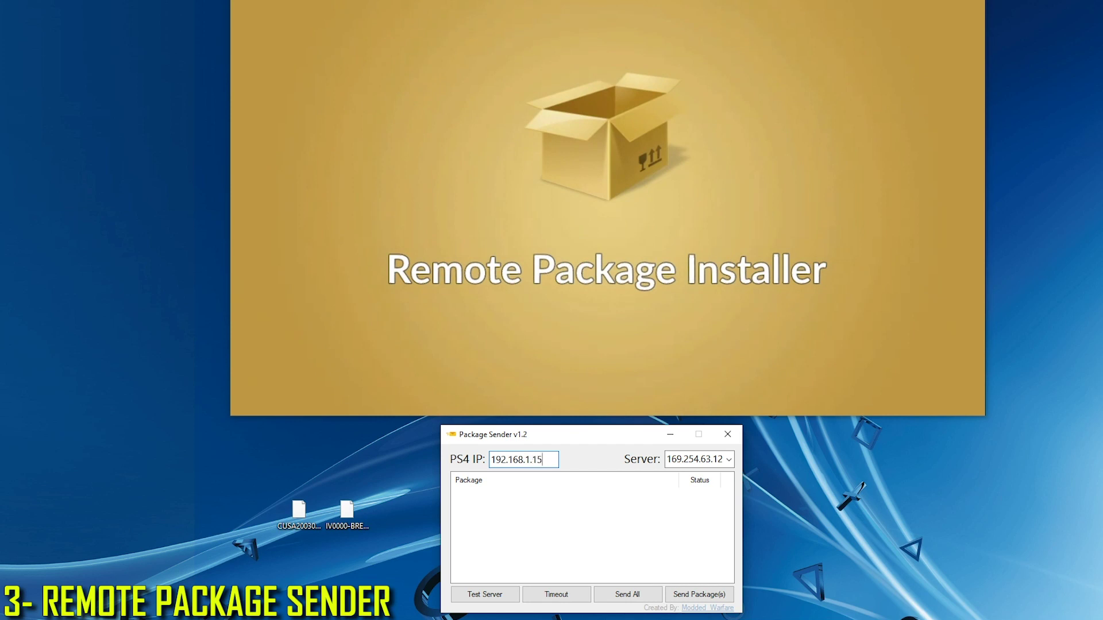
left_click(728, 459)
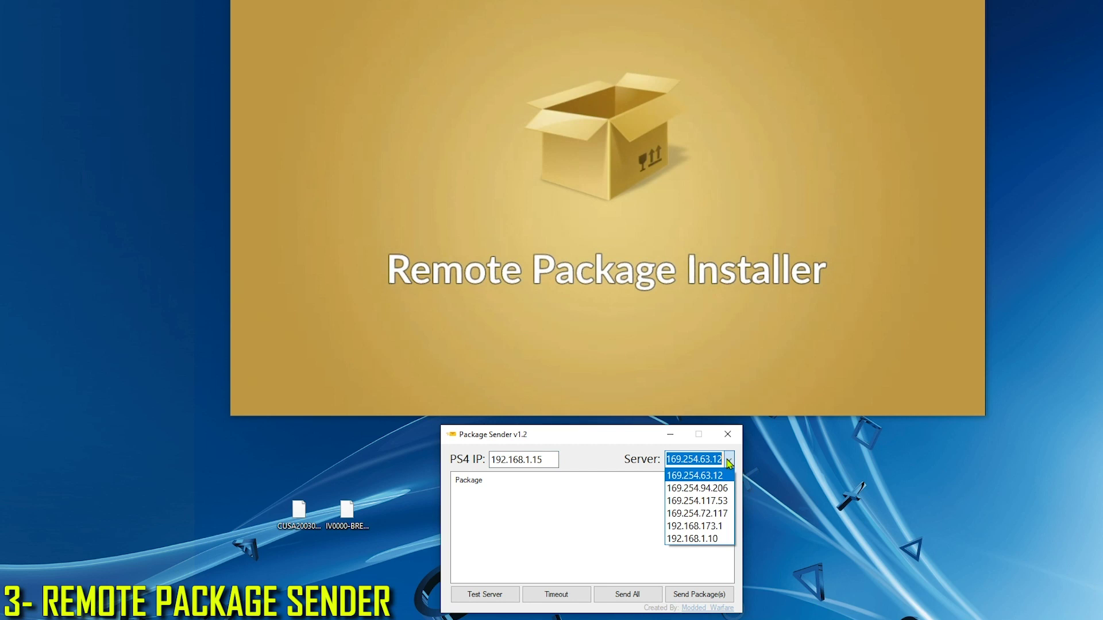
left_click(706, 541)
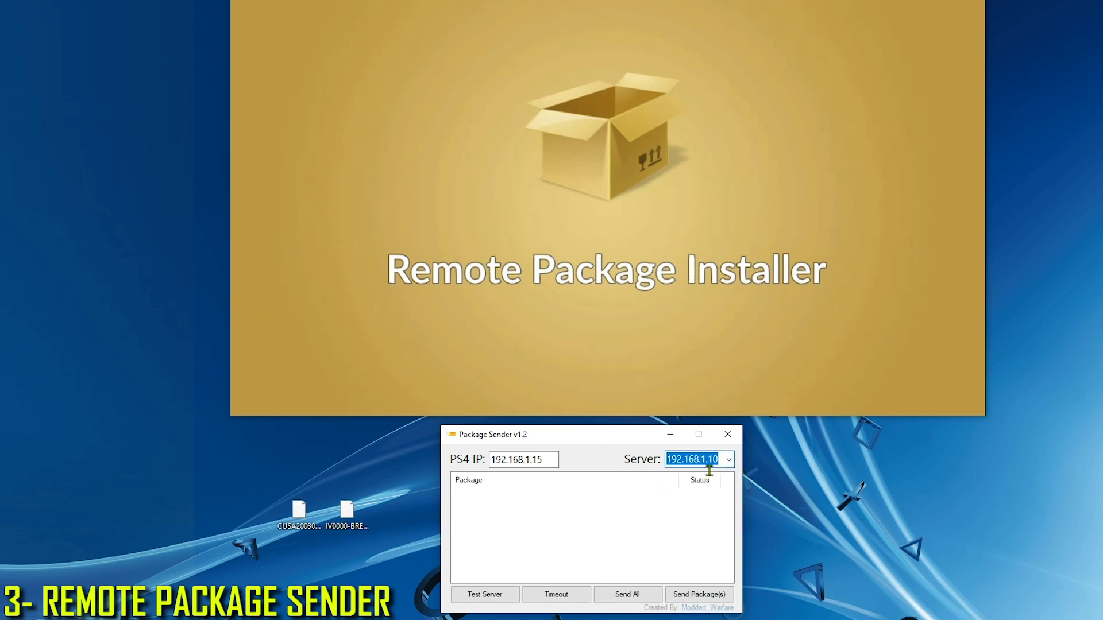
left_click(491, 591)
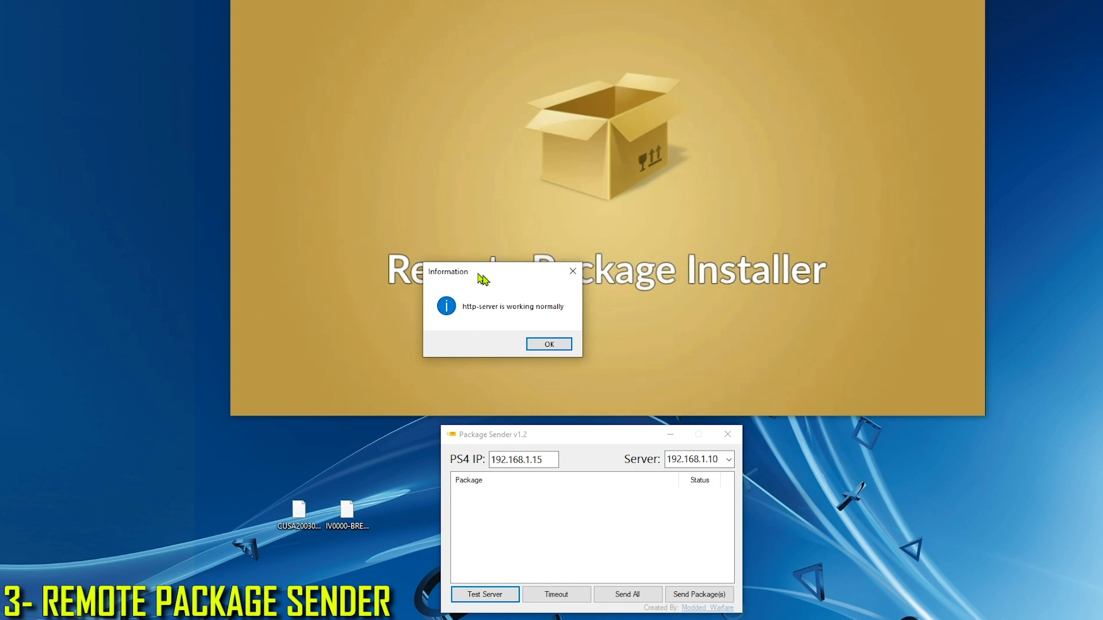
left_click_drag(479, 273, 499, 308)
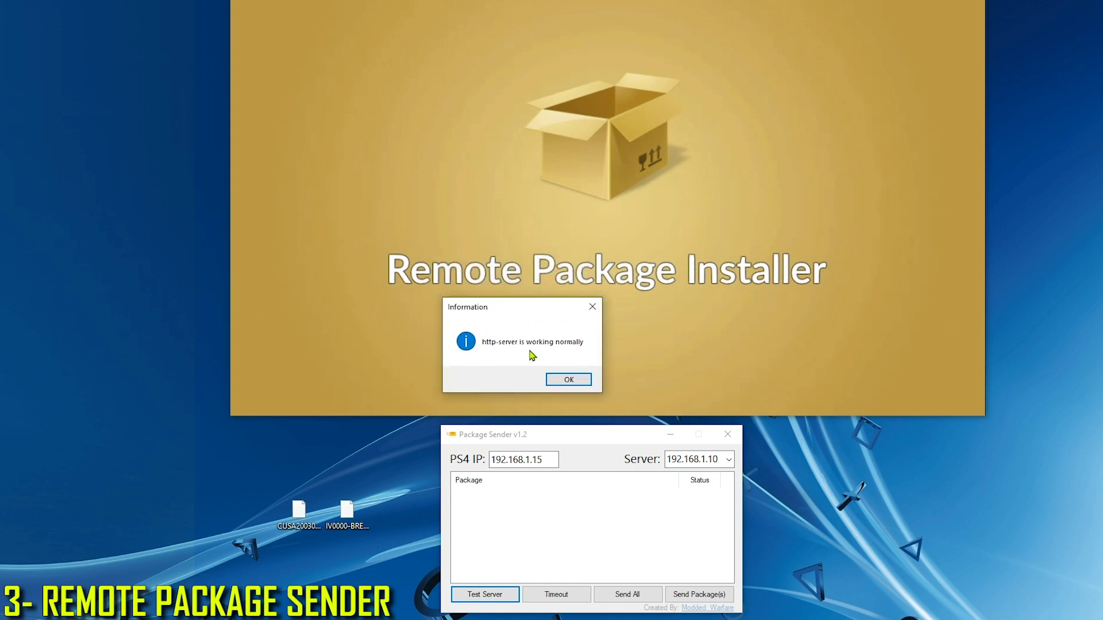
left_click(568, 380)
Add CUSA20030_Naught-A0100-Arczi.pkg from the desktop to Package Sender's list and send it to the PS4
left_click_drag(300, 519, 554, 546)
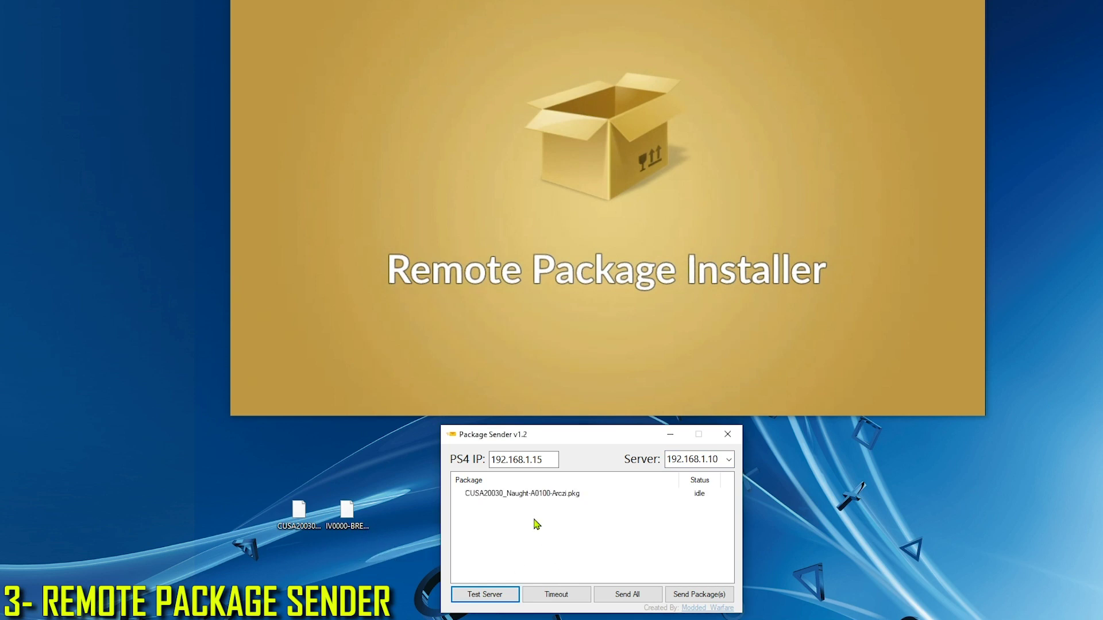
left_click(527, 496)
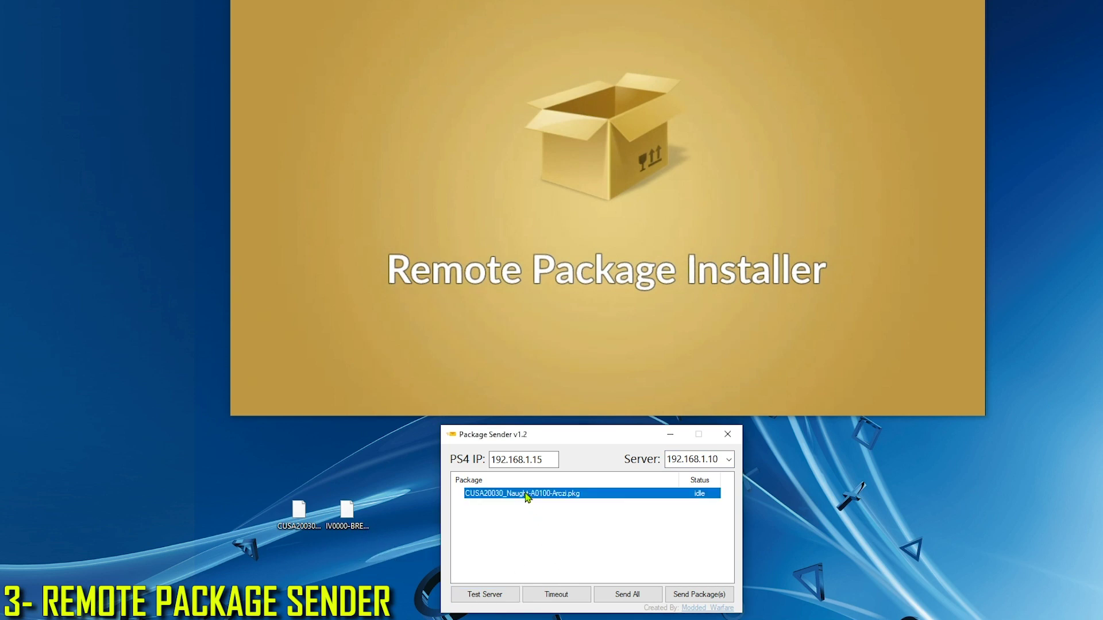
left_click(719, 600)
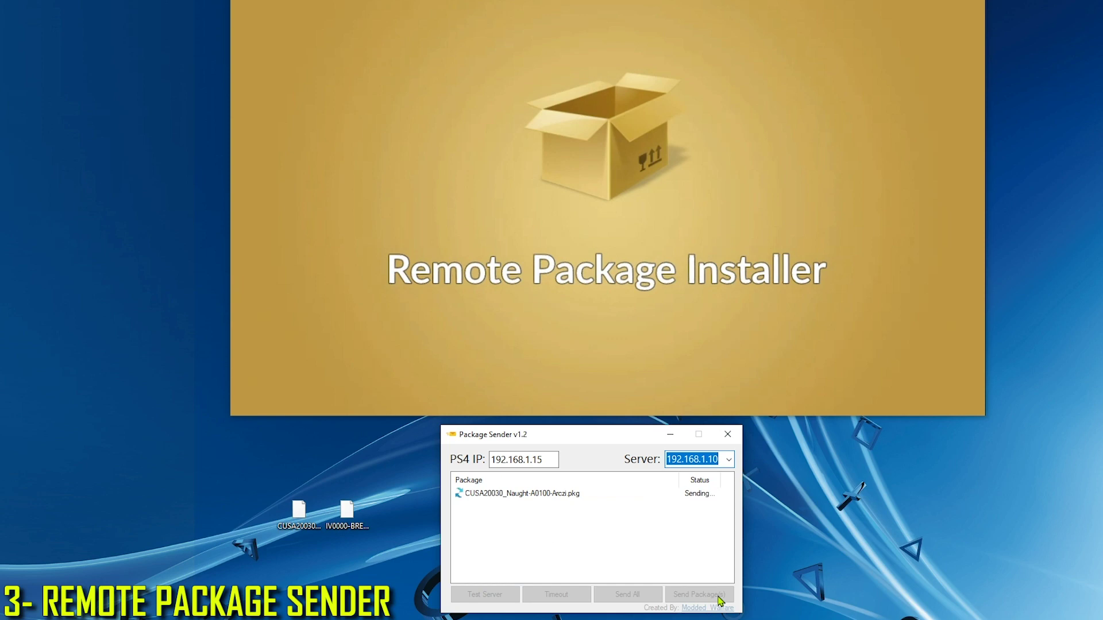
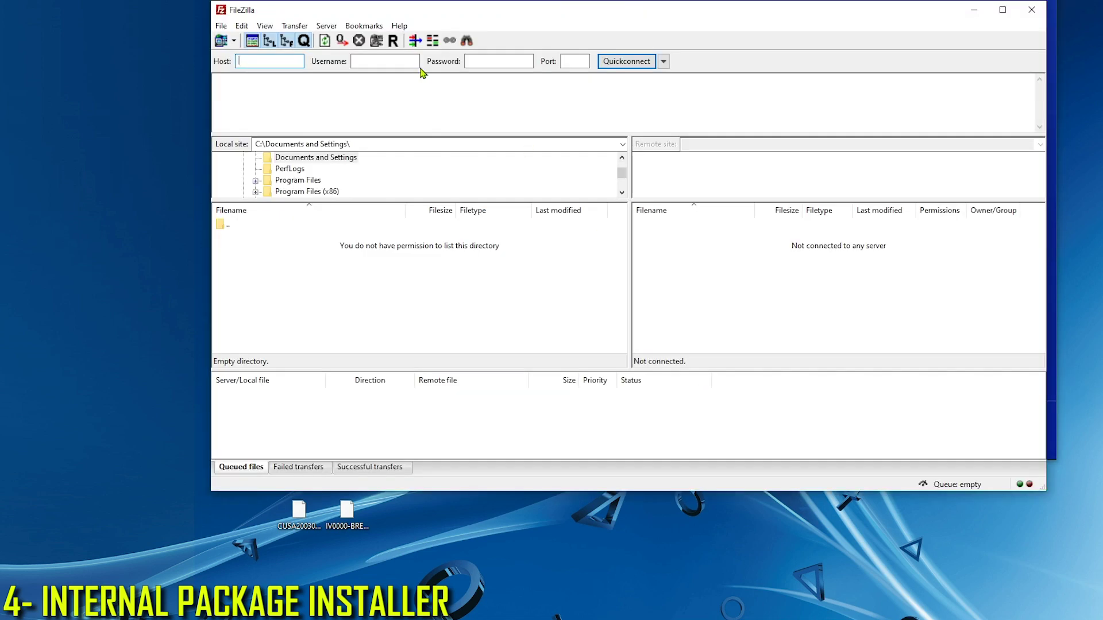
Switch to FileZilla and connect to the saved New site for the PS4 at 192.168.1.15, port 1337
left_click(221, 26)
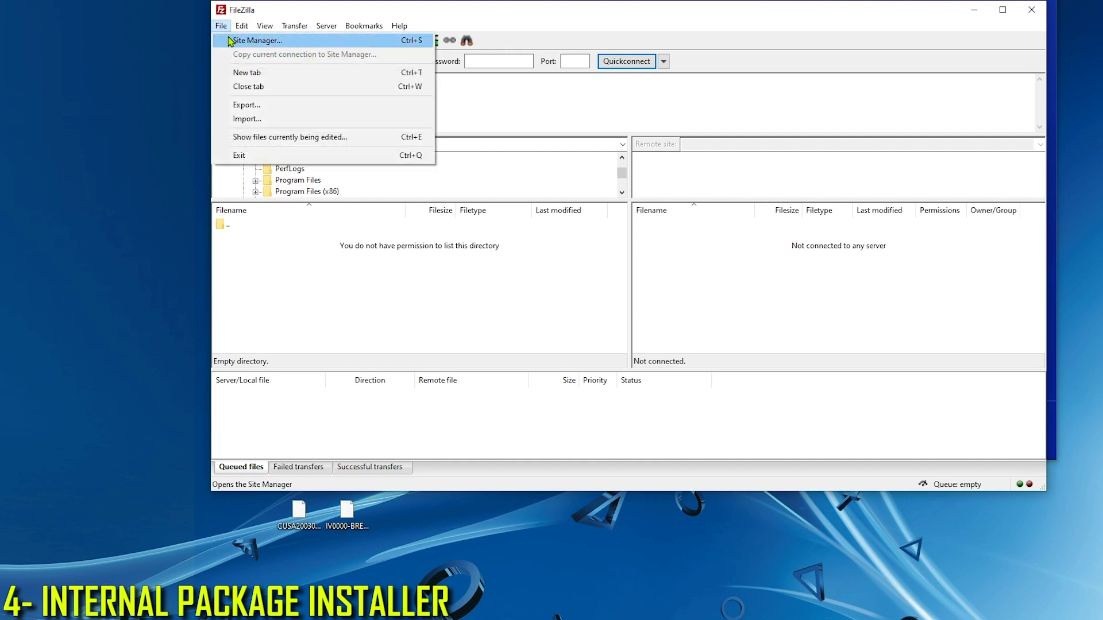
left_click(229, 41)
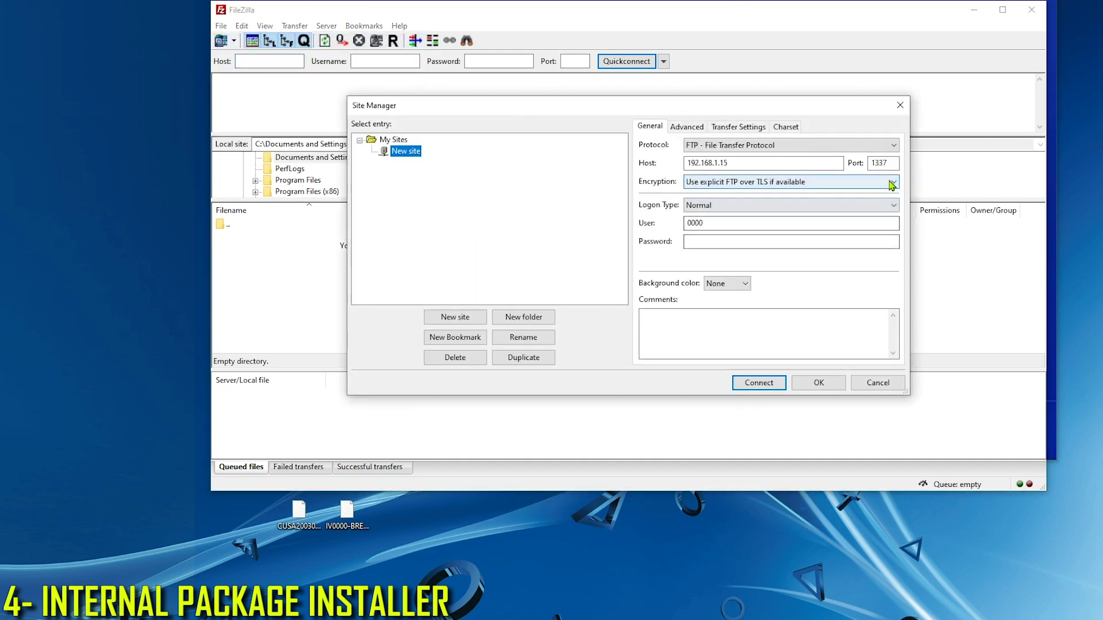
left_click(781, 166)
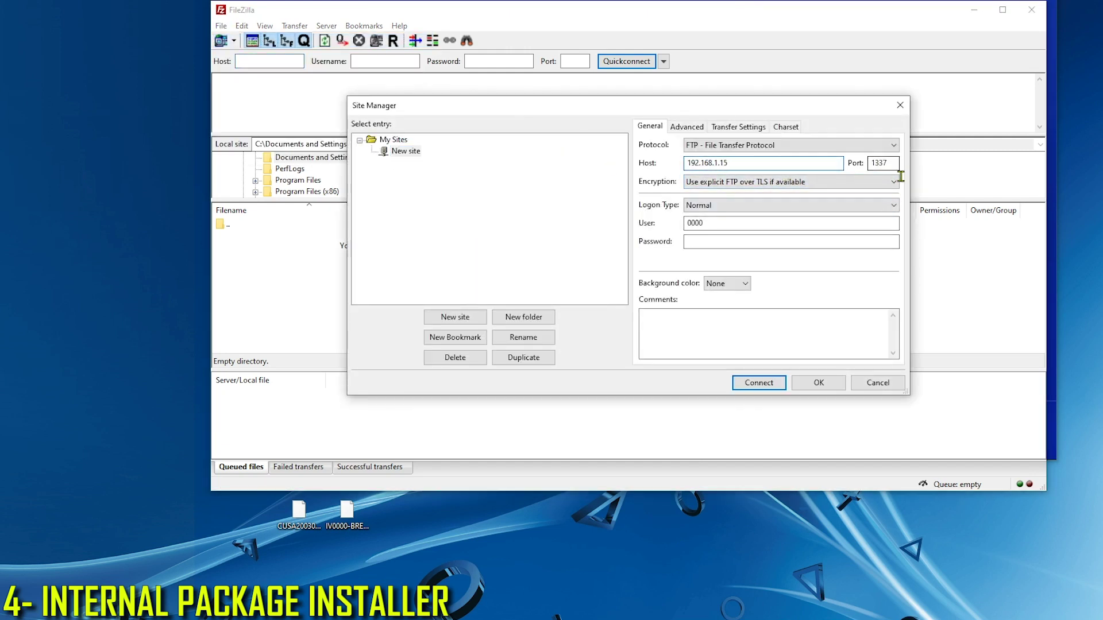
left_click(760, 383)
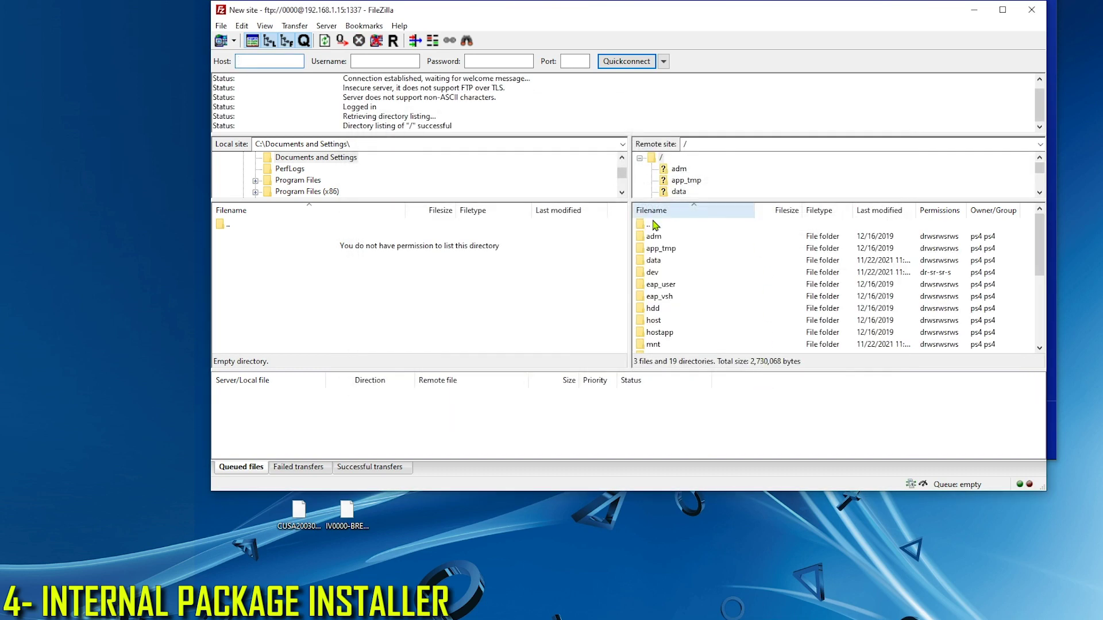
Upload CUSA20030_Naught-A0100-Arczi.pkg from the desktop to the PS4's /data folder and select the uploaded file
left_click(665, 262)
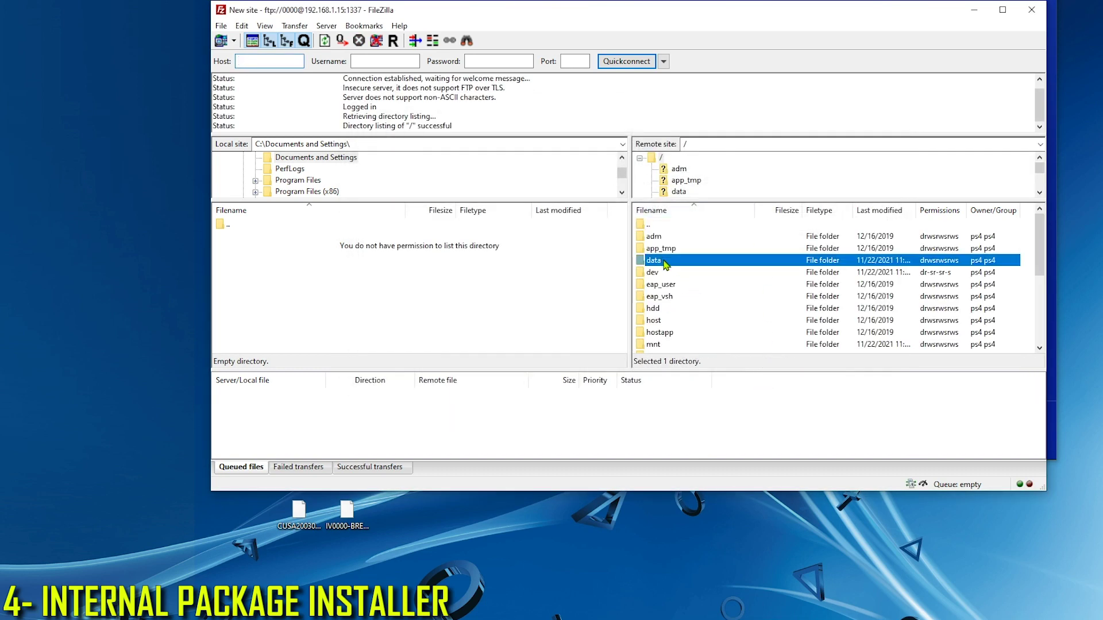
double_click(710, 263)
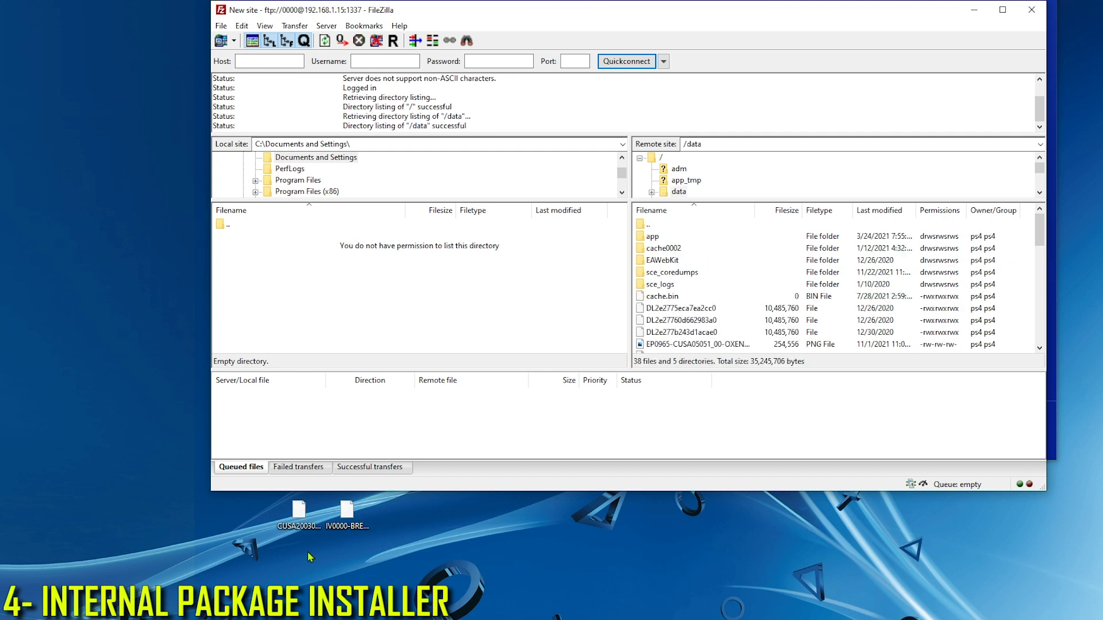
left_click(300, 514)
left_click_drag(299, 513, 1009, 308)
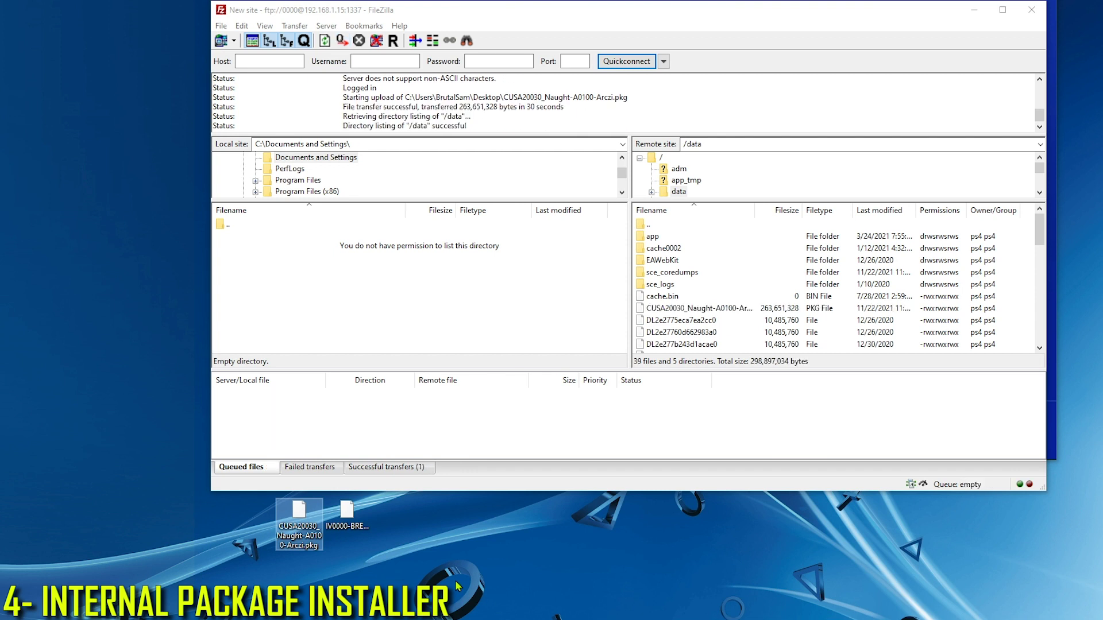
scroll(761, 294, "down", 1)
scroll(730, 298, "up", 1)
left_click(733, 309)
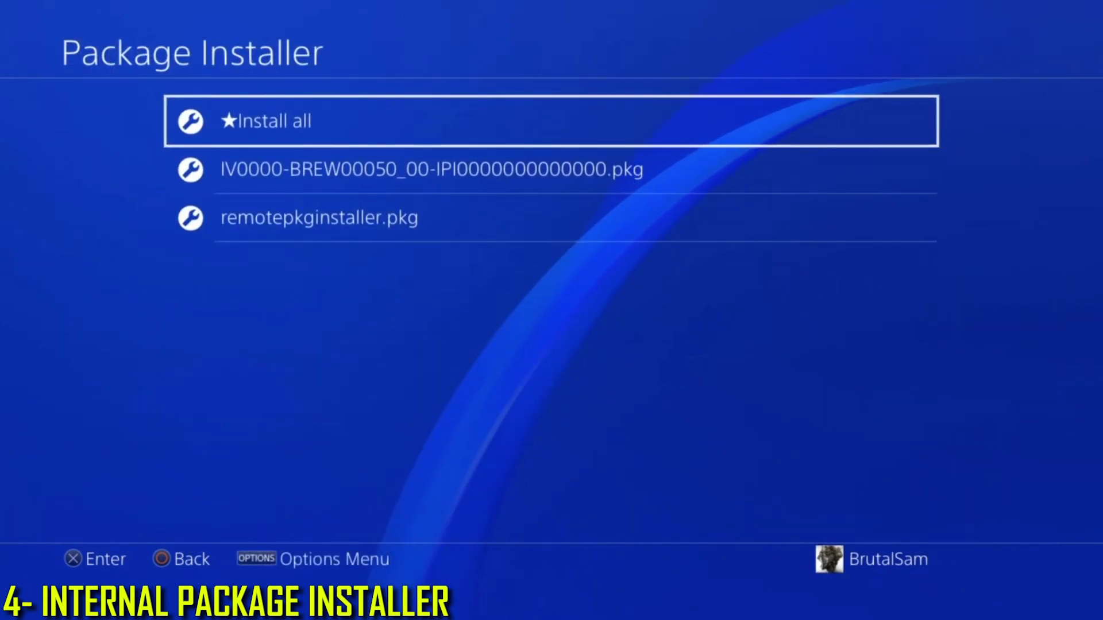
Install IV0000-BREW00050_00-IPI0000000000000.pkg with the PS4's Package Installer and start Internal PKG Installer from the home screen
key("Return")
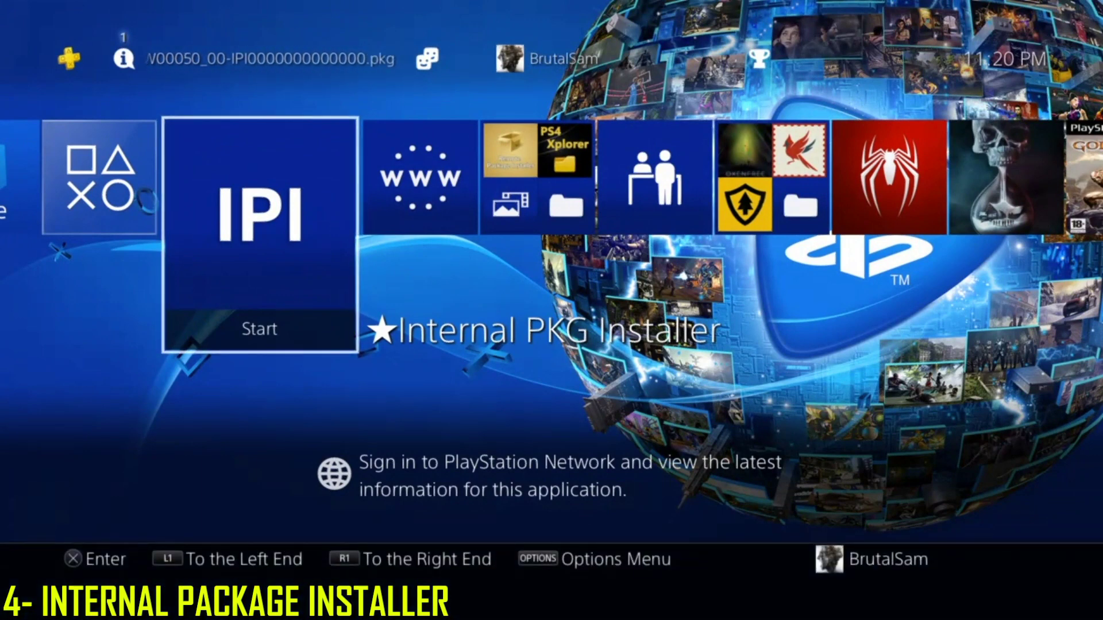
key("Return")
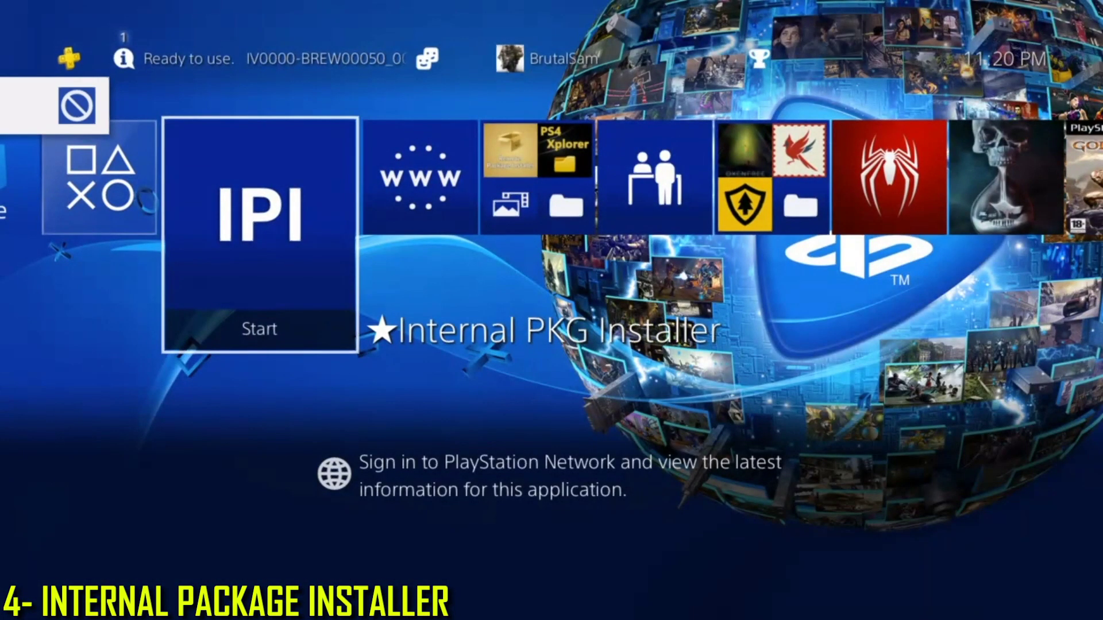
Check the downloads in the PS4 notifications, then view Naught's installation progress on the home screen
key("Up")
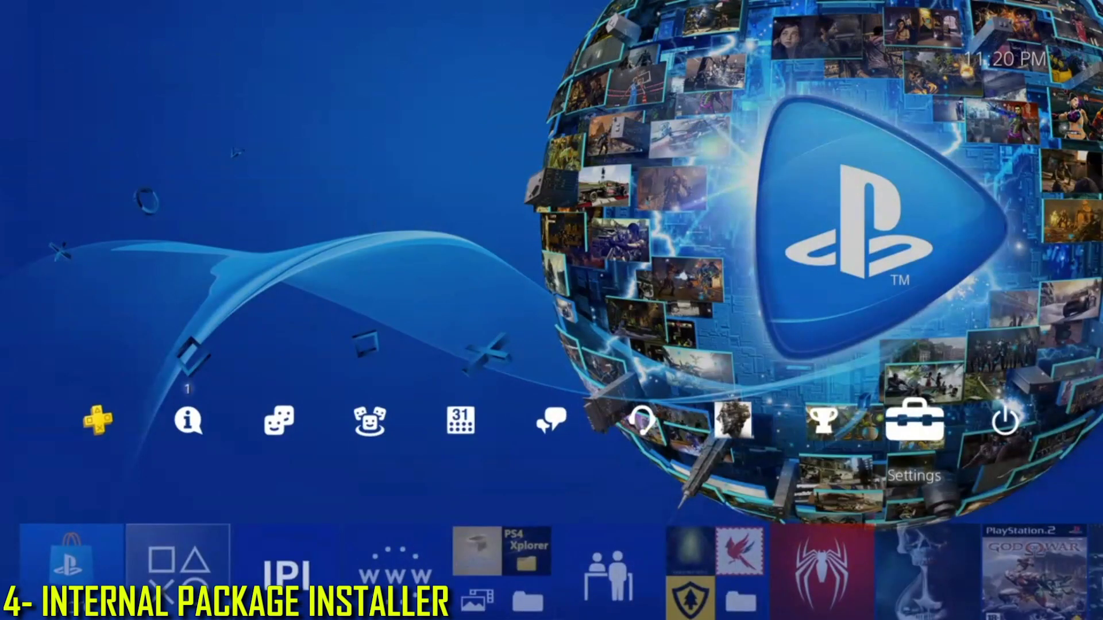
key("Left")
key("Left")
key("Left")
key("Left")
key("Left")
key("Left")
key("Left")
key("Left")
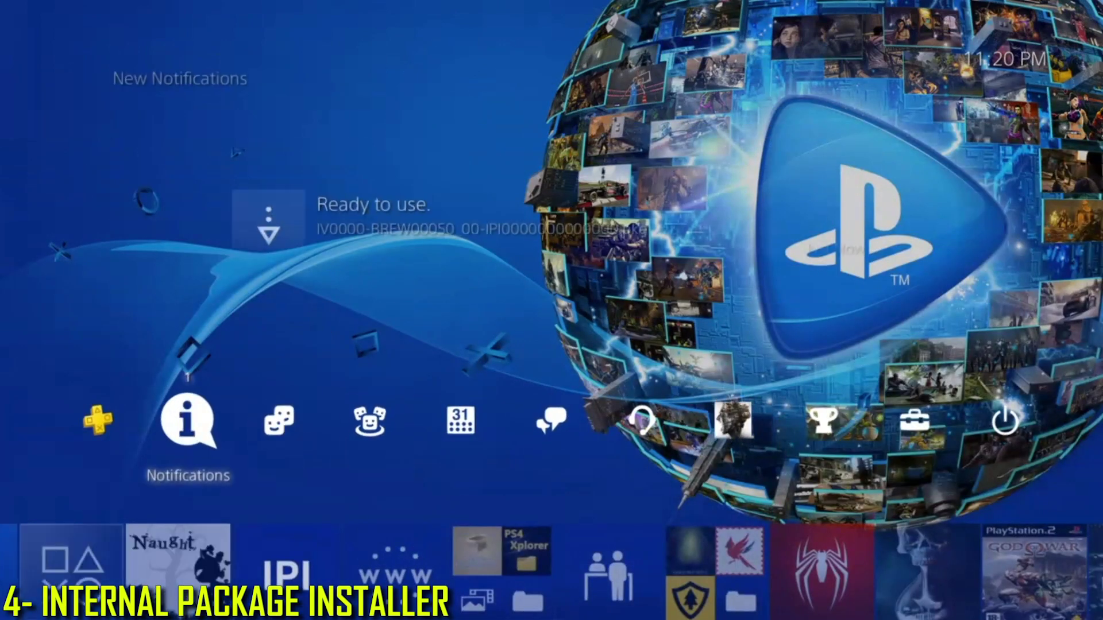
key("Return")
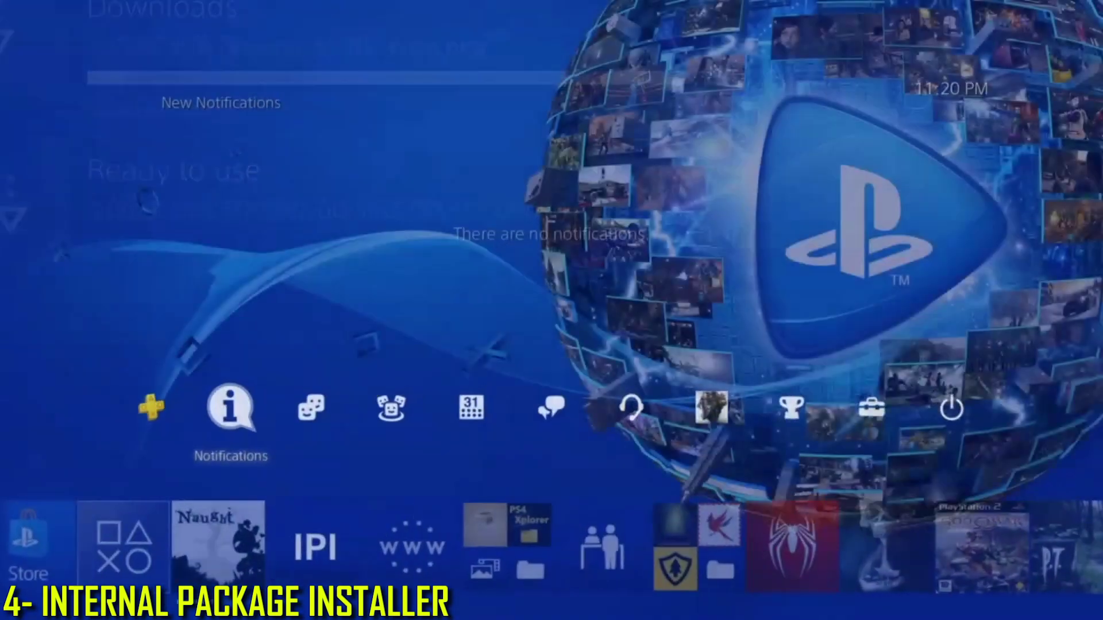
key("Down")
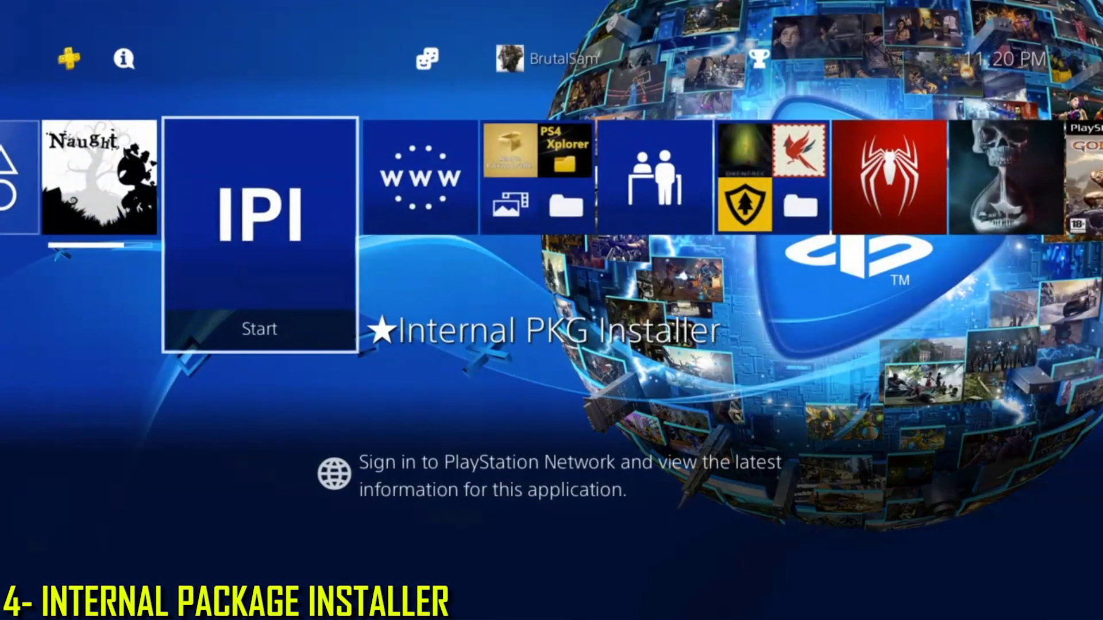
key("Left")
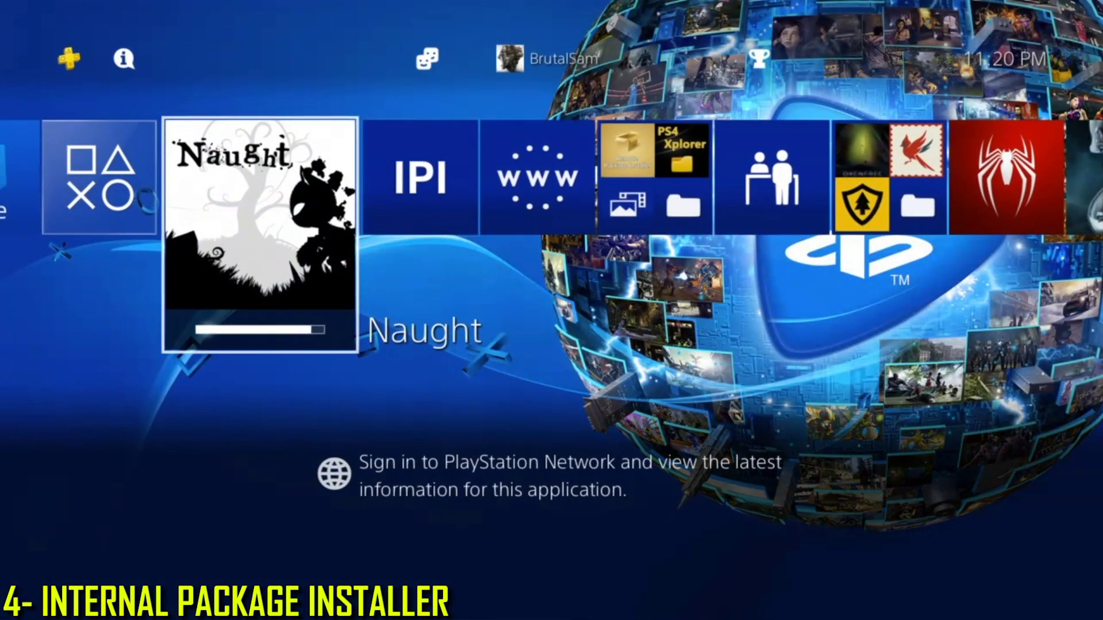